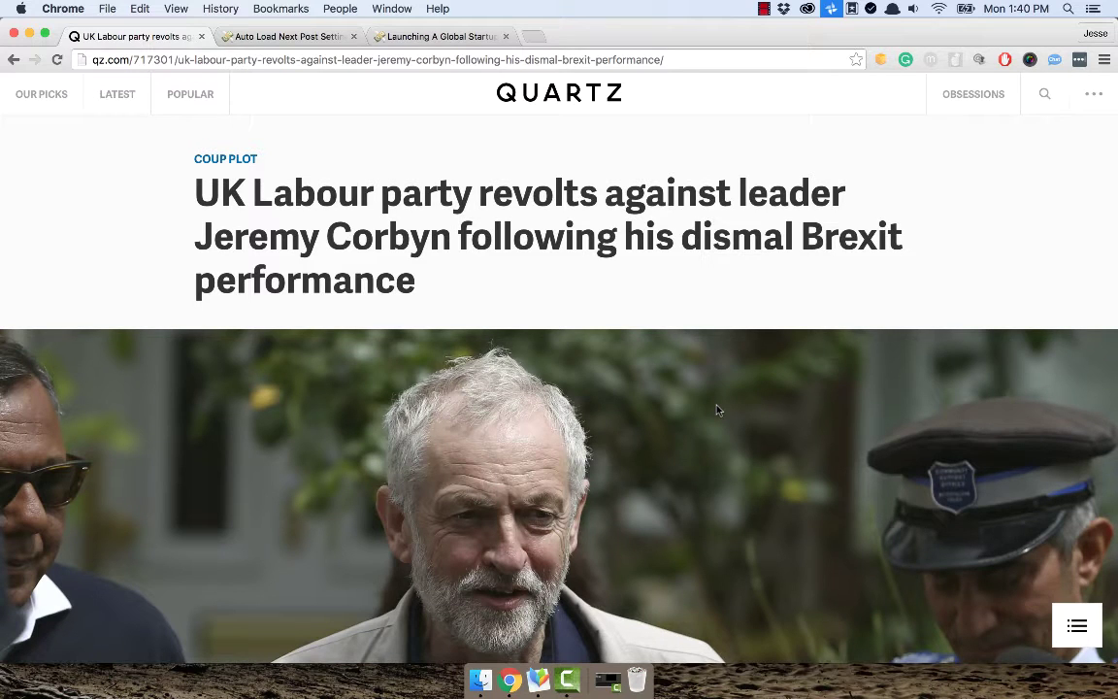
Examine how the Quartz article continues into the next story and how the page address changes while reading down and back up
scroll(717, 409, down, 15)
scroll(718, 410, down, 20)
scroll(717, 409, down, 5)
scroll(676, 418, down, 10)
scroll(472, 98, down, 20)
scroll(425, 250, down, 10)
scroll(424, 251, down, 20)
scroll(424, 250, down, 20)
scroll(424, 251, down, 20)
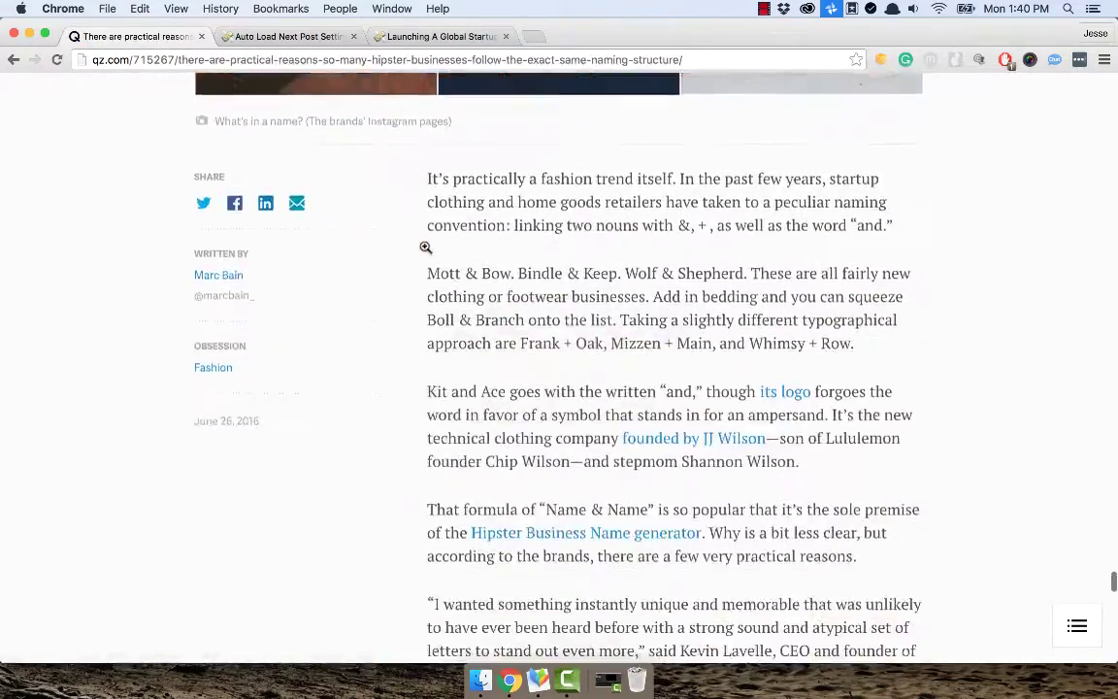
scroll(424, 250, up, 20)
scroll(424, 250, up, 20)
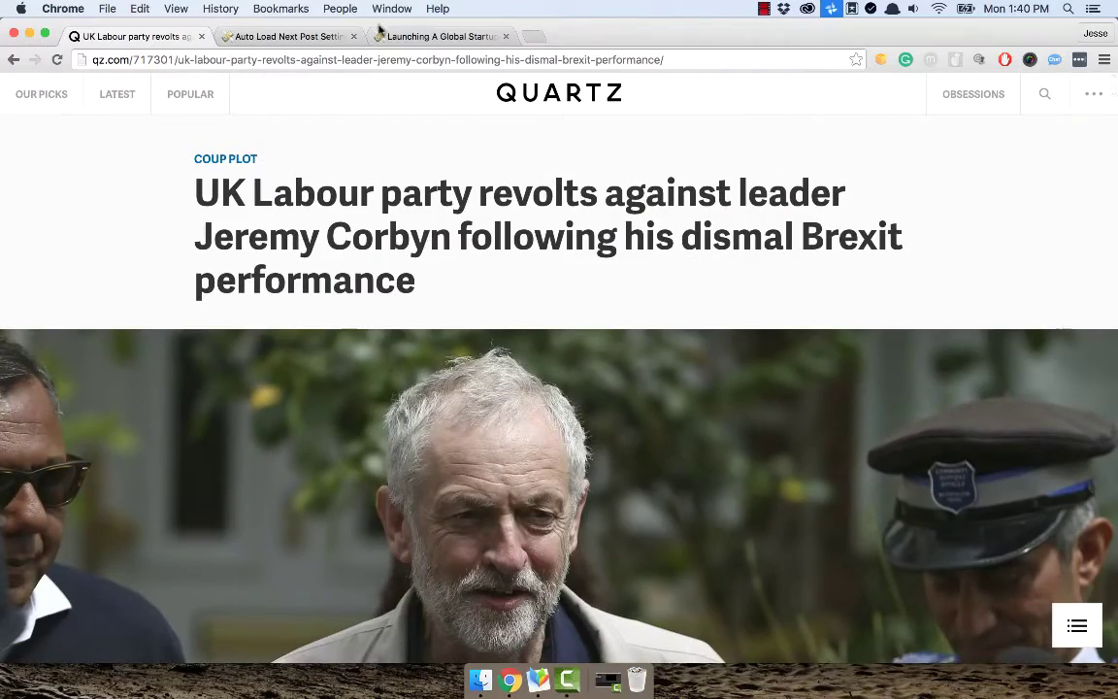
Reload the NextEmpires startup article and examine how the following post loads beneath it and how the page address changes
click(382, 34)
scroll(424, 322, up, 15)
scroll(424, 330, up, 15)
click(57, 59)
mouse_move(305, 448)
scroll(305, 448, down, 15)
scroll(335, 458, down, 20)
scroll(334, 459, down, 20)
scroll(335, 458, down, 20)
scroll(335, 458, down, 10)
scroll(456, 291, up, 3)
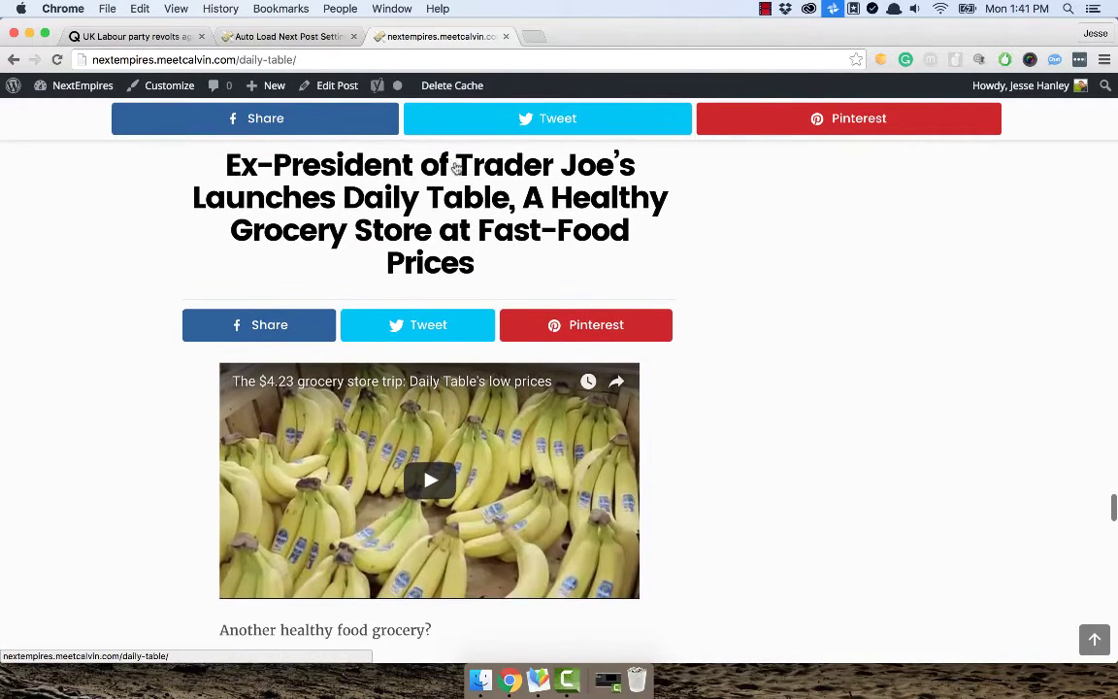
scroll(465, 208, down, 15)
scroll(421, 271, down, 15)
scroll(421, 271, up, 15)
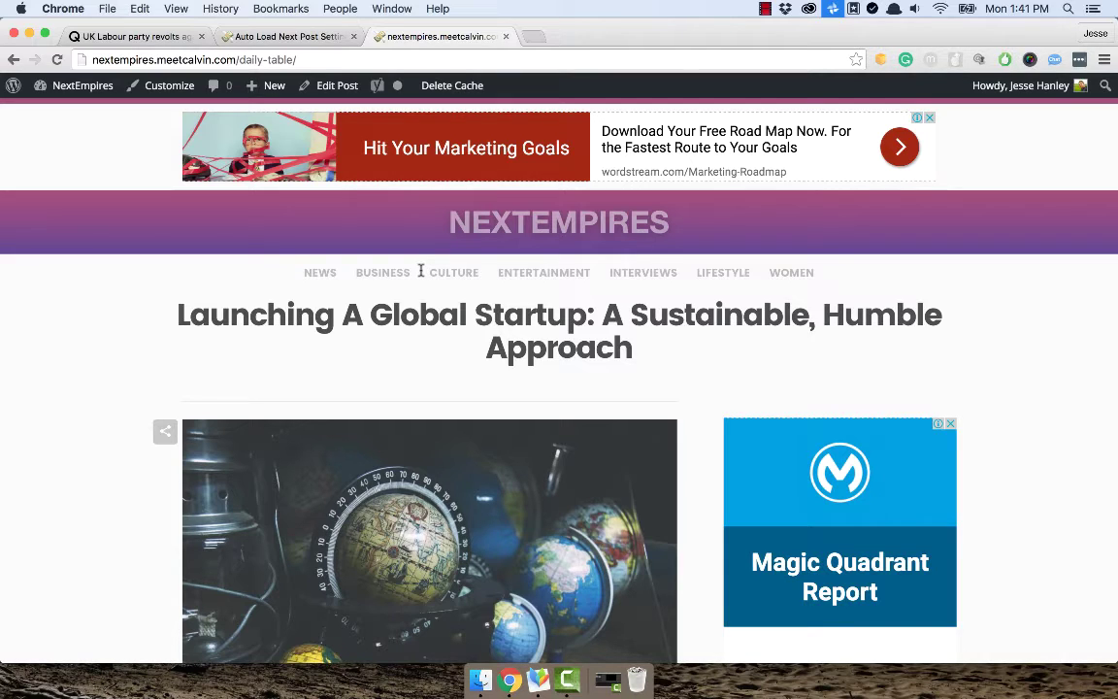
Search for the Auto Load Next Post plugin on the site's Add Plugins page
key(ctrl+shift+Tab)
mouse_move(87, 296)
click(152, 315)
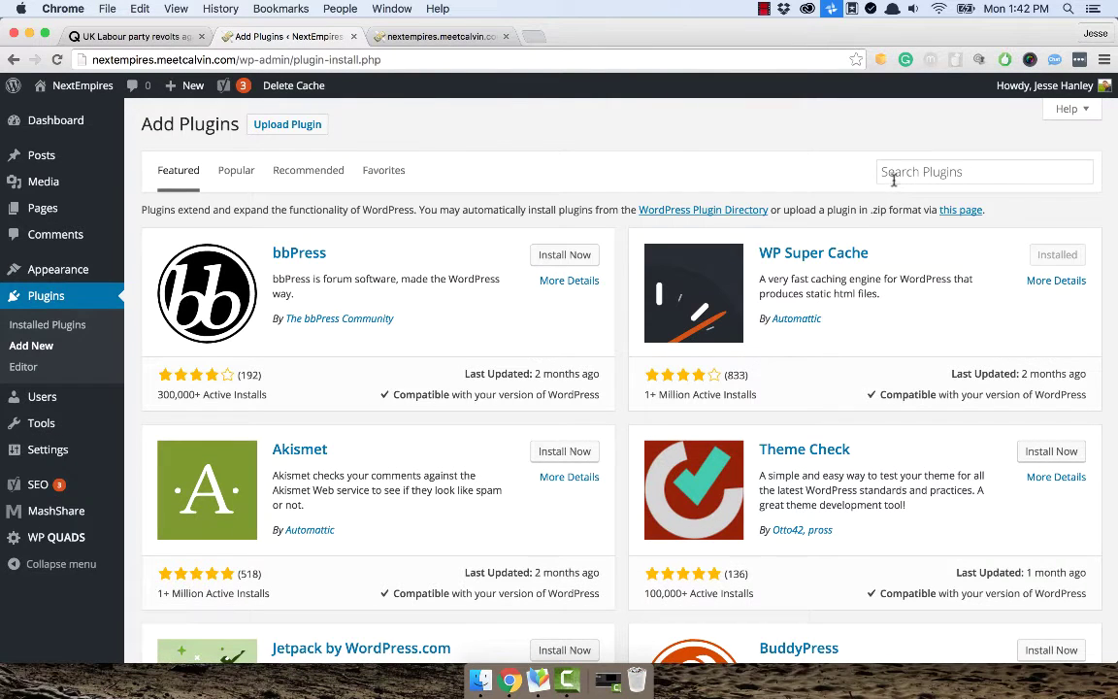
click(893, 175)
text(auto l)
key(Down)
key(Return)
key(Return)
Open the Auto Load Next Post settings from the installed plugins list and highlight the Content Container label
click(88, 327)
click(307, 309)
drag(139, 230, 261, 236)
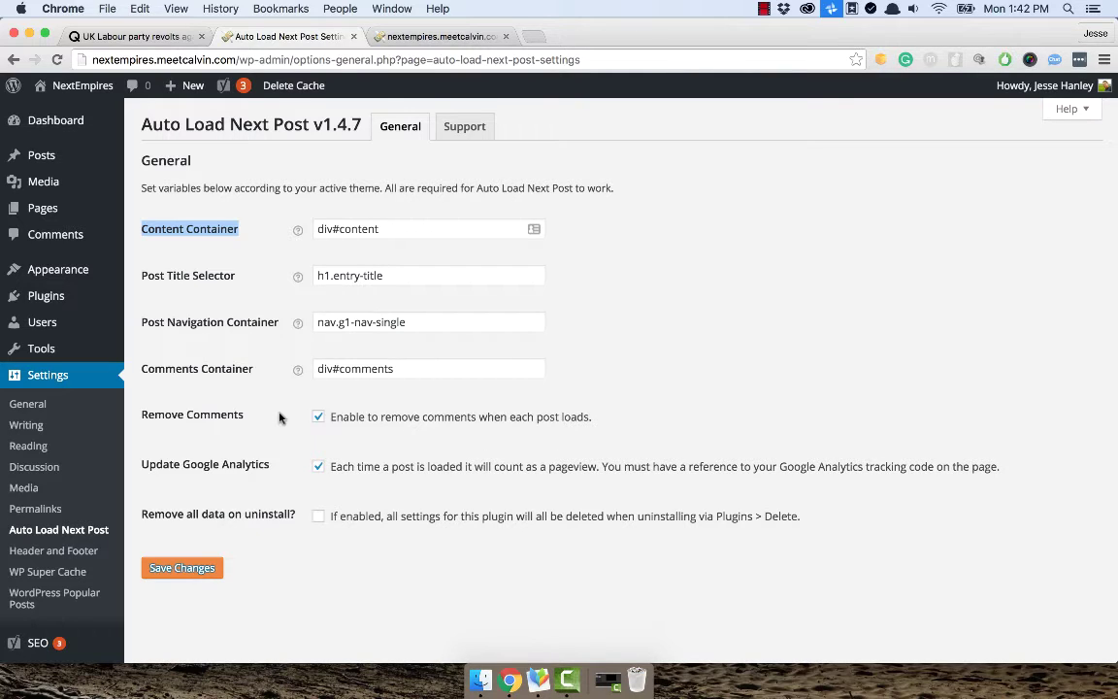
Return to the NextEmpires site and open the article "Launching A Global Startup" from its home page
key(ctrl+Tab)
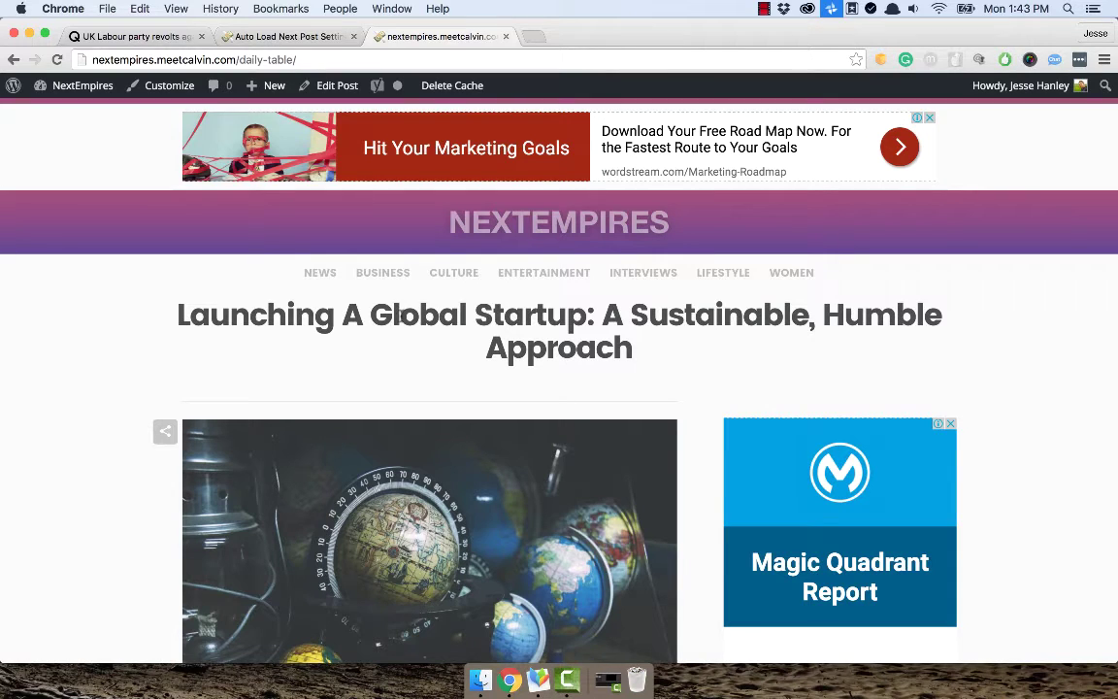
click(497, 206)
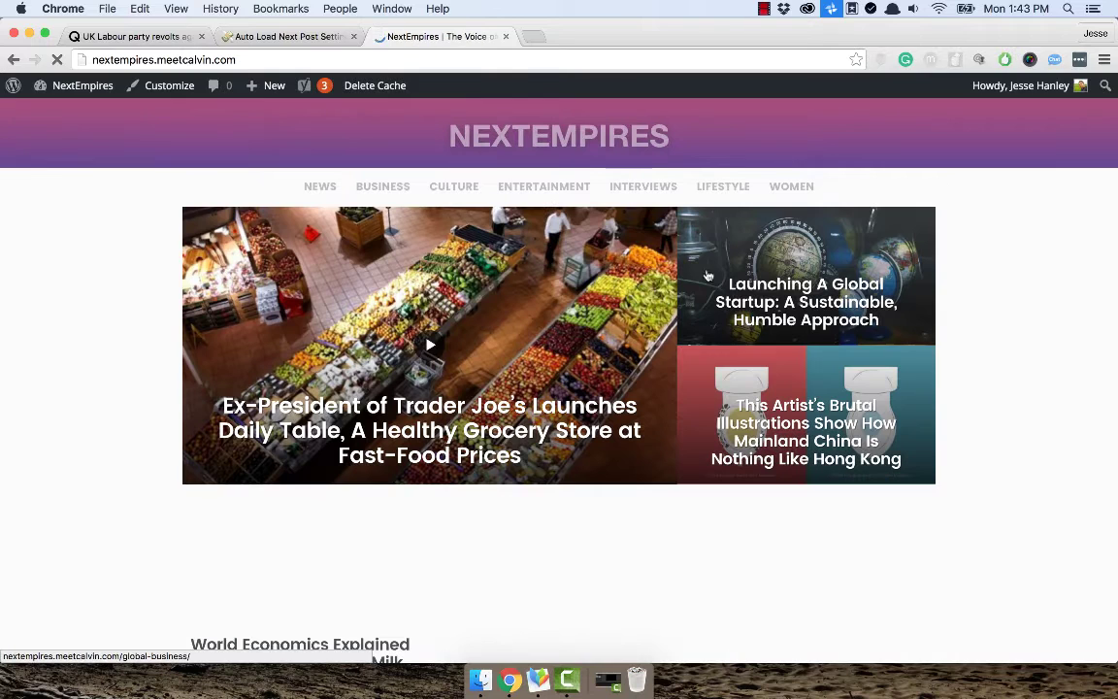
click(708, 275)
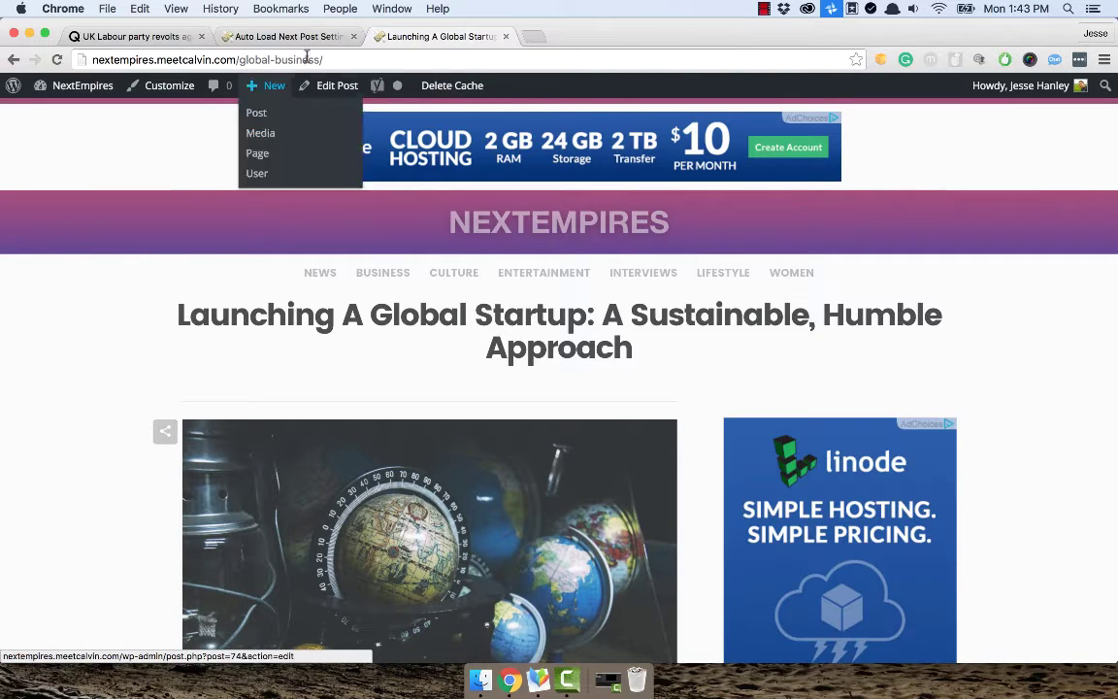
Check the Content Container setting against the article's markup by inspecting its content div
click(311, 39)
drag(333, 228, 392, 223)
click(355, 228)
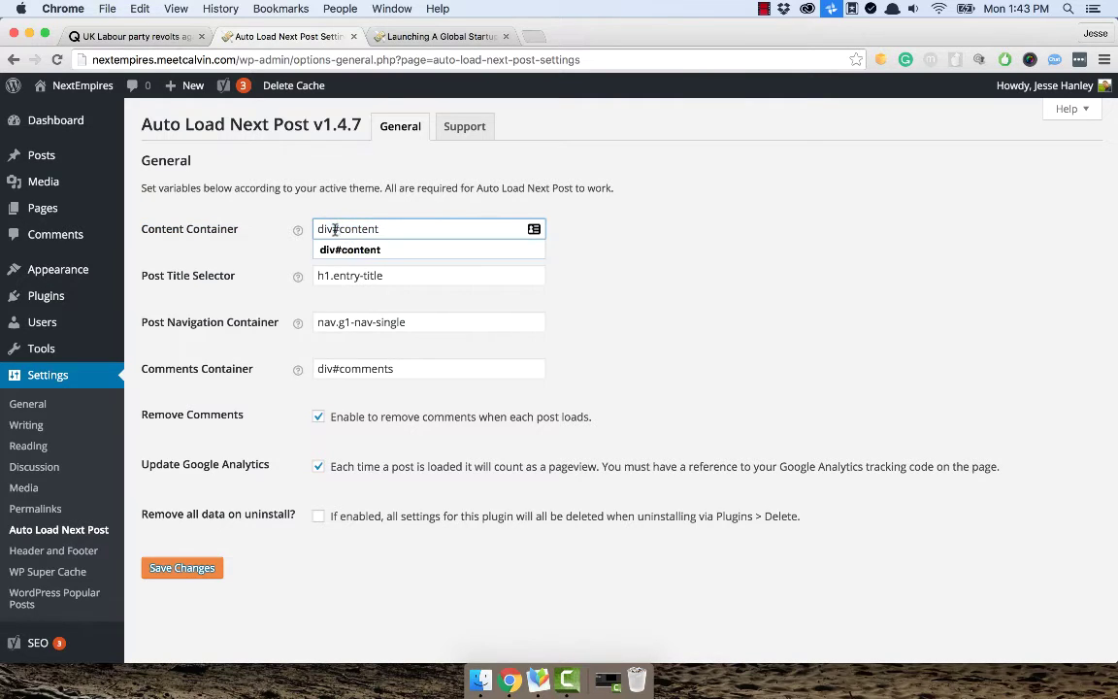
click(409, 37)
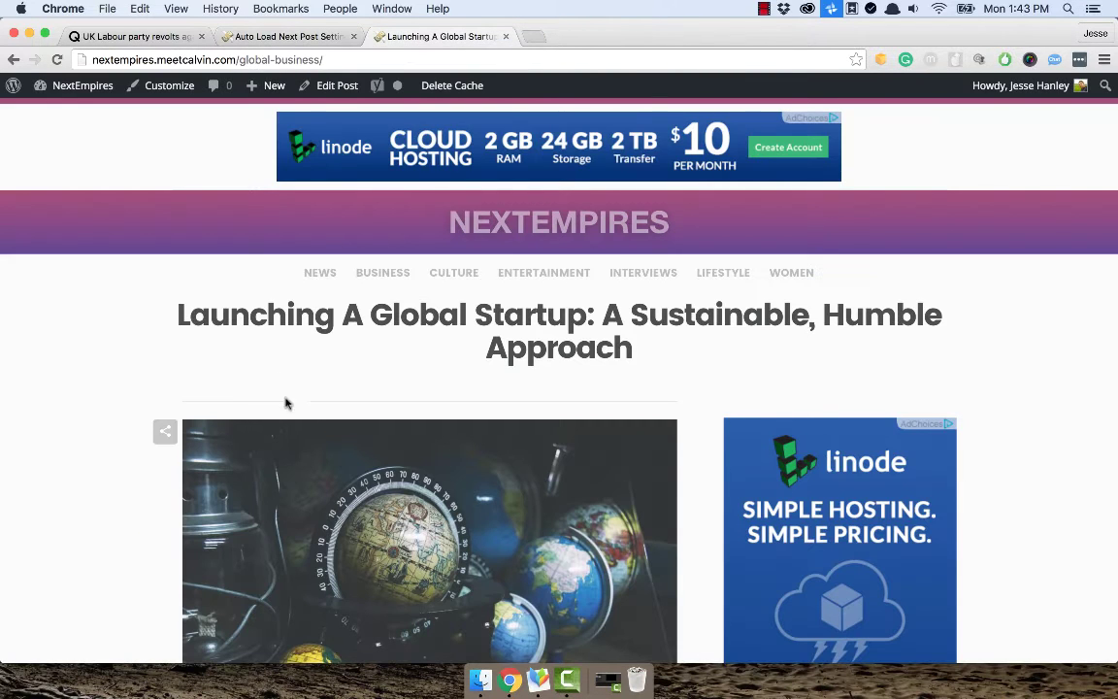
right_click(309, 409)
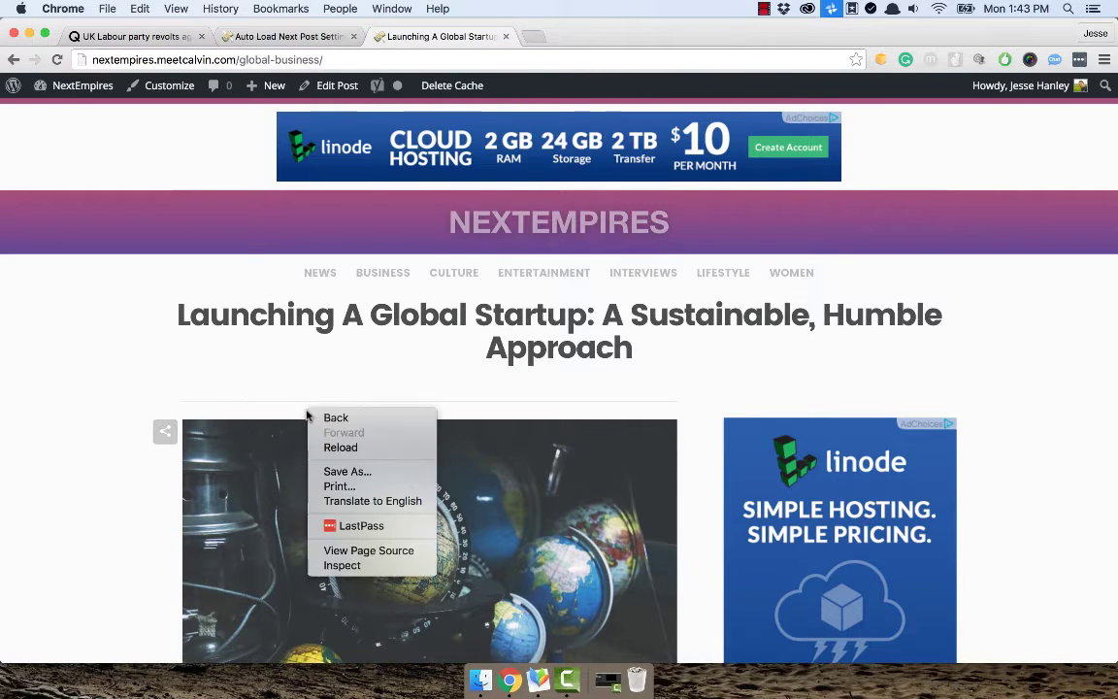
click(342, 566)
click(90, 568)
scroll(350, 288, up, 10)
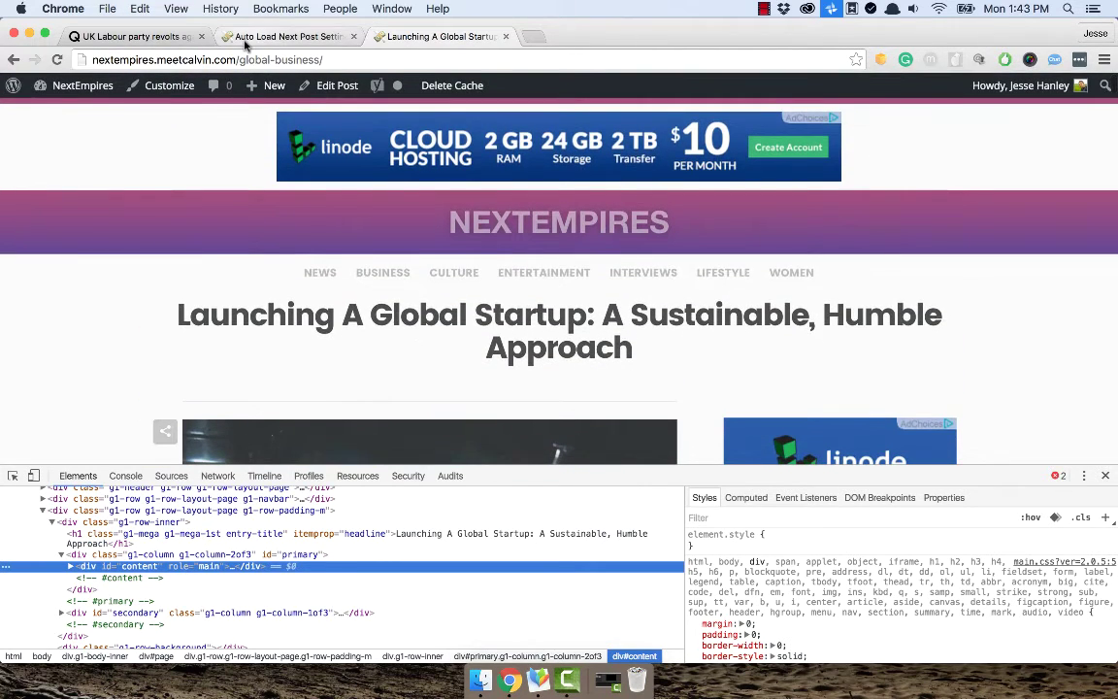
Check the Post Title Selector setting against the article by inspecting its headline element, and close the developer tools
click(238, 36)
click(319, 276)
click(442, 36)
right_click(424, 318)
key(Escape)
right_click(423, 313)
click(448, 420)
key(super+alt+i)
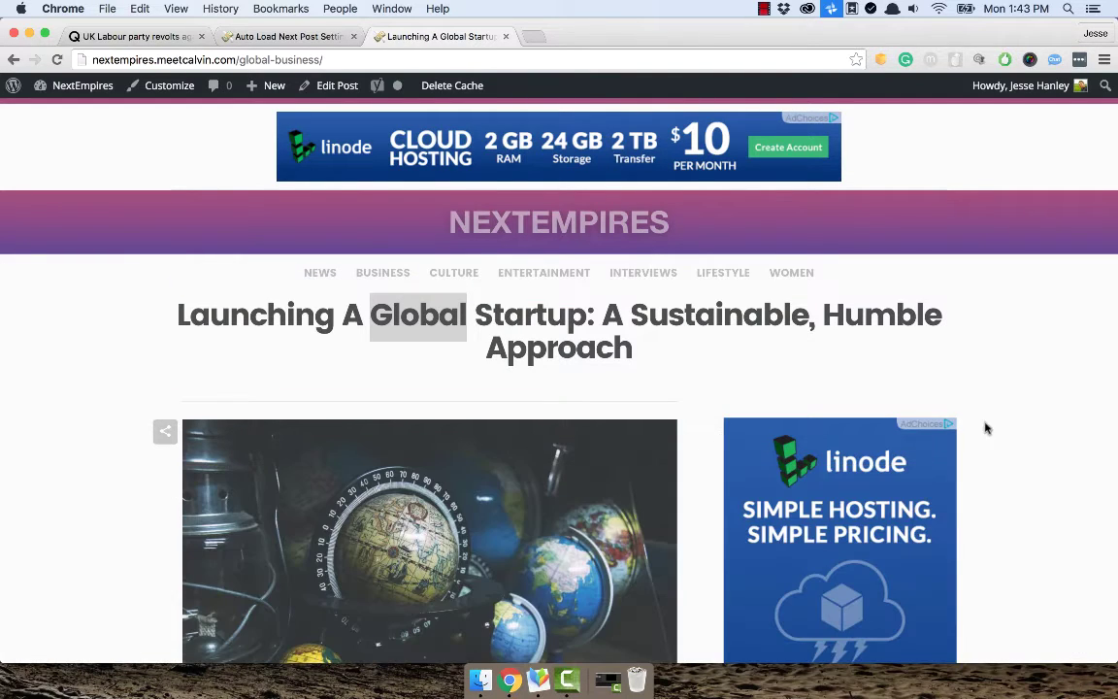
Look through the article for its post navigation and compare it with the Post Navigation Container setting
key(super+alt+Left)
key(super+alt+Right)
scroll(323, 351, down, 20)
scroll(323, 352, down, 20)
scroll(323, 351, down, 15)
scroll(405, 306, up, 20)
scroll(405, 308, up, 10)
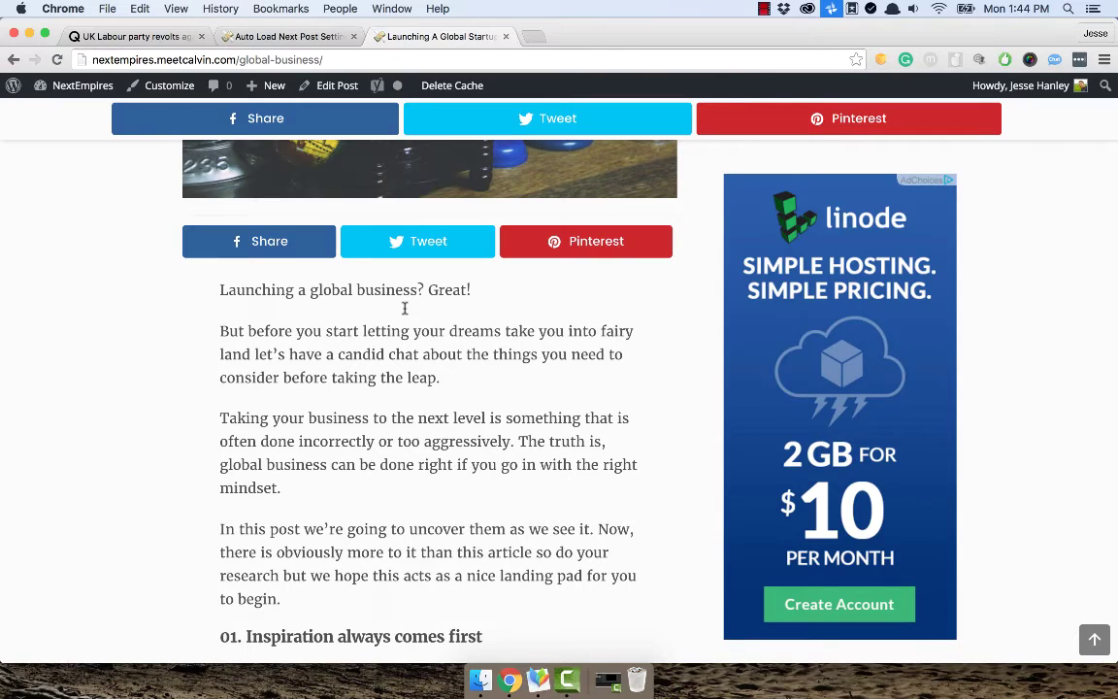
key(ctrl+shift+Tab)
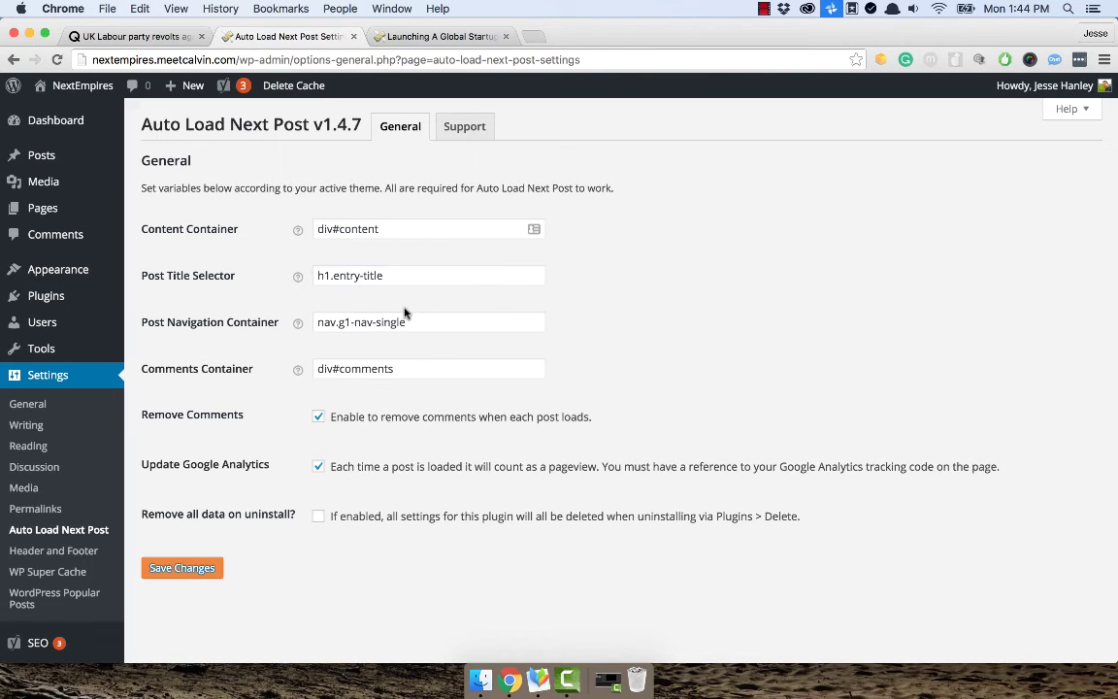
click(406, 306)
Test the auto-loading on the startup article by reading from its headline down into the next post
click(386, 34)
scroll(424, 471, up, 10)
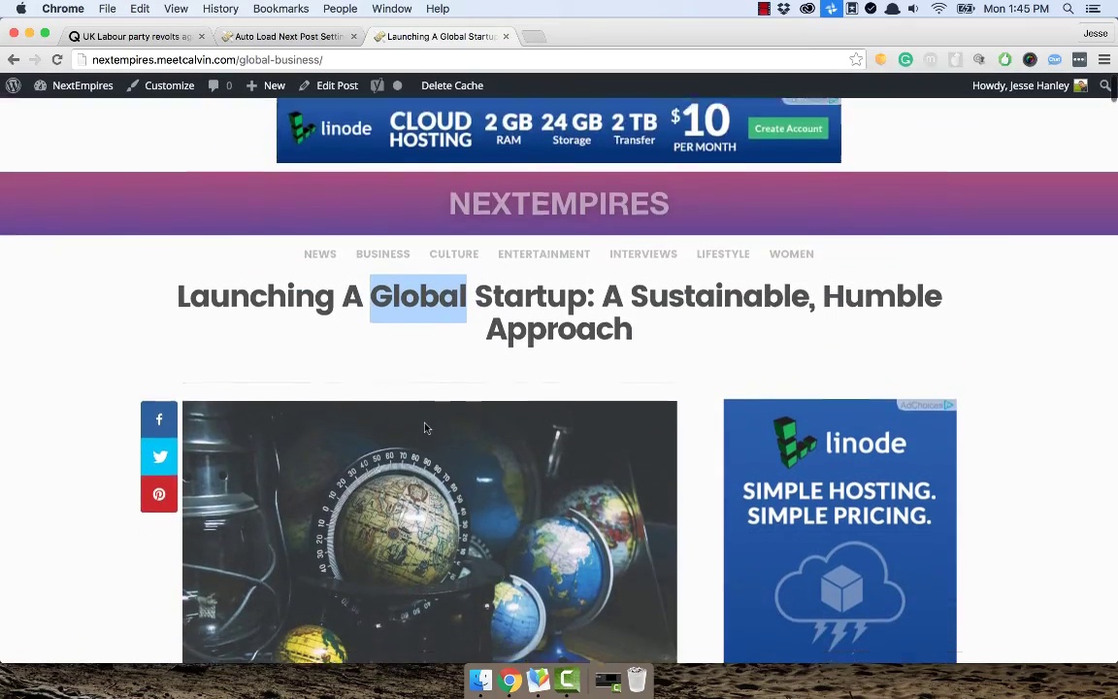
click(424, 428)
scroll(425, 428, down, 1)
scroll(321, 438, down, 20)
scroll(321, 438, down, 20)
scroll(321, 438, down, 15)
scroll(355, 279, up, 8)
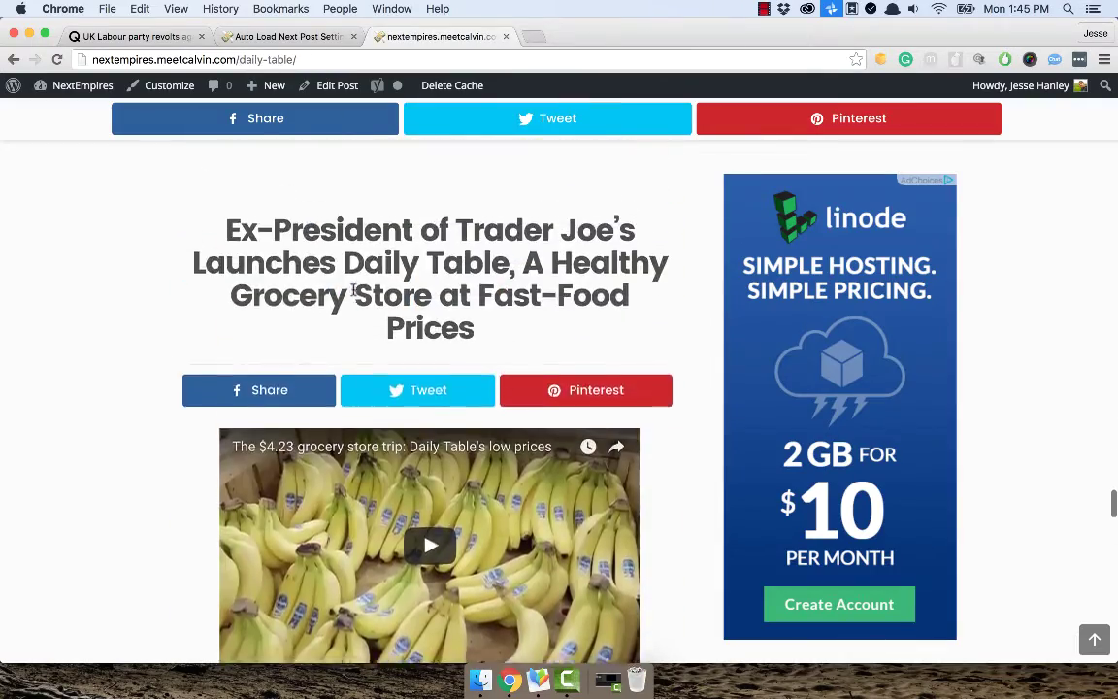